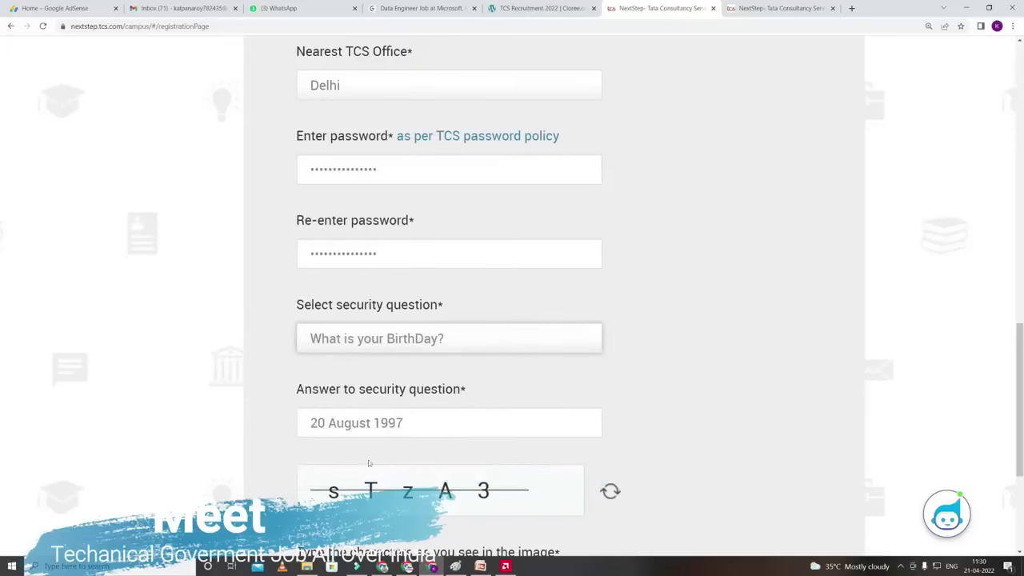
click(475, 343)
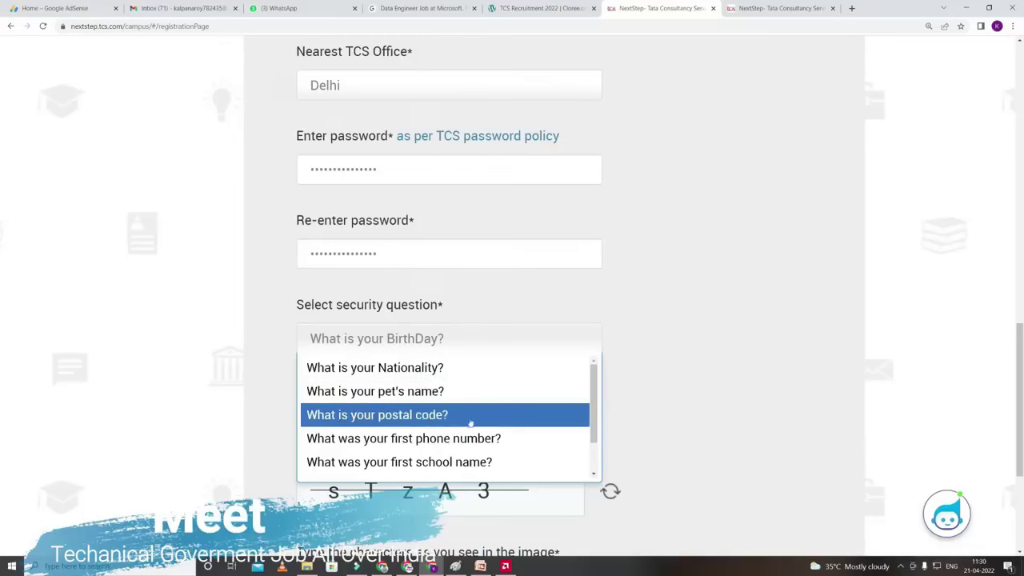
scroll(504, 432, down, 1)
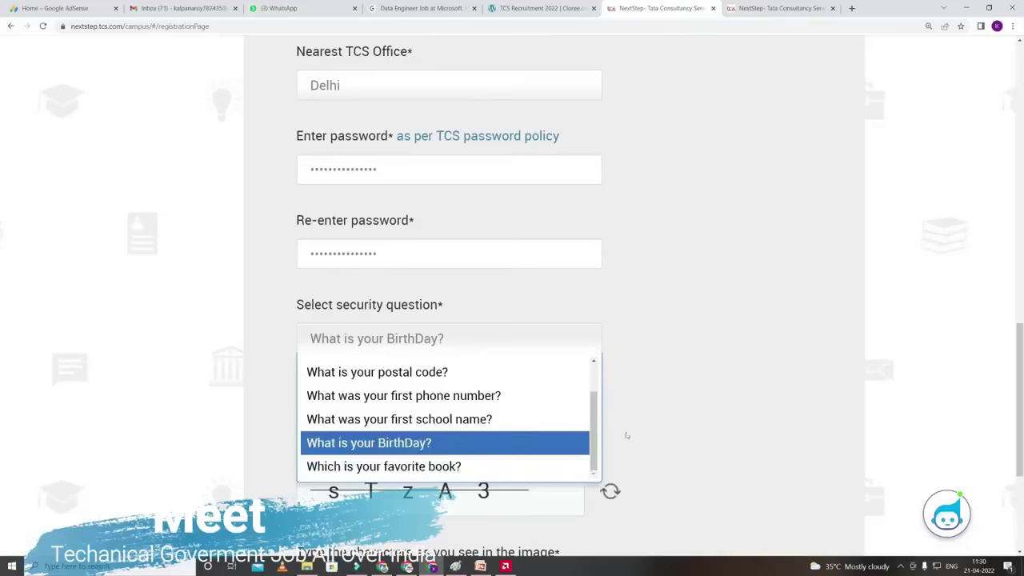
click(670, 422)
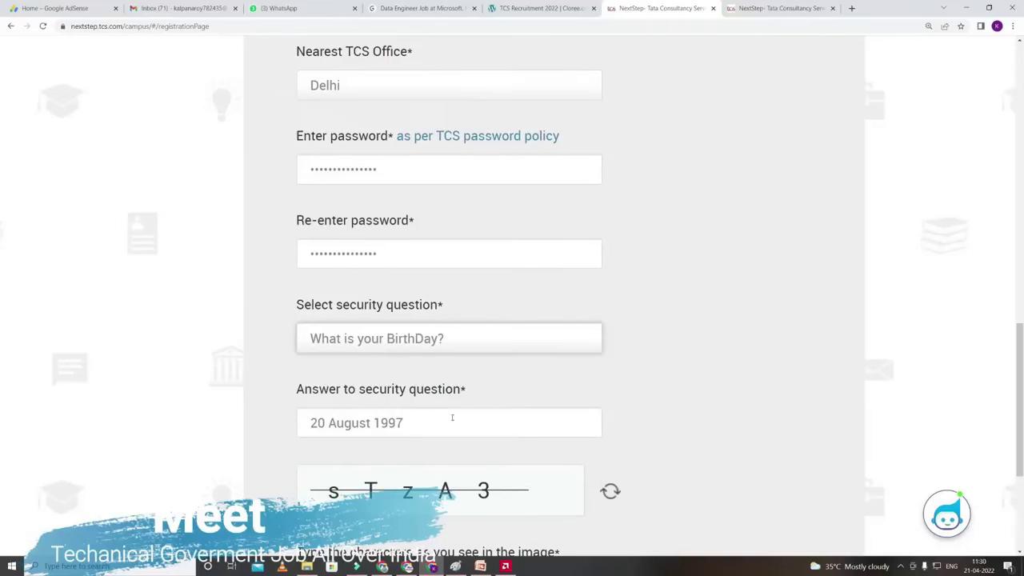
Submit the completed registration form and confirm the e-mail address and mobile number, declining to save the password in the browser.
scroll(477, 402, down, 2)
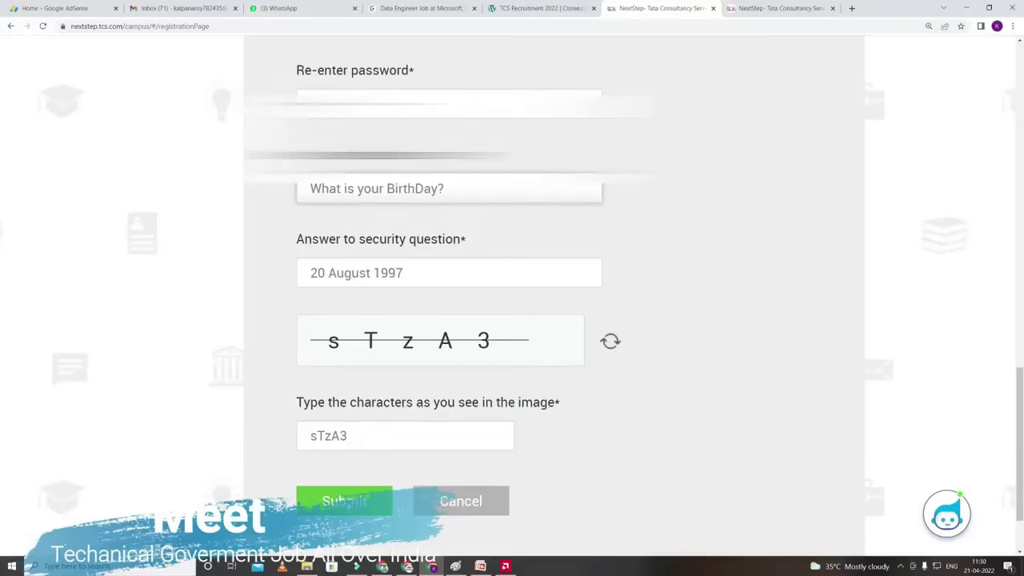
click(344, 501)
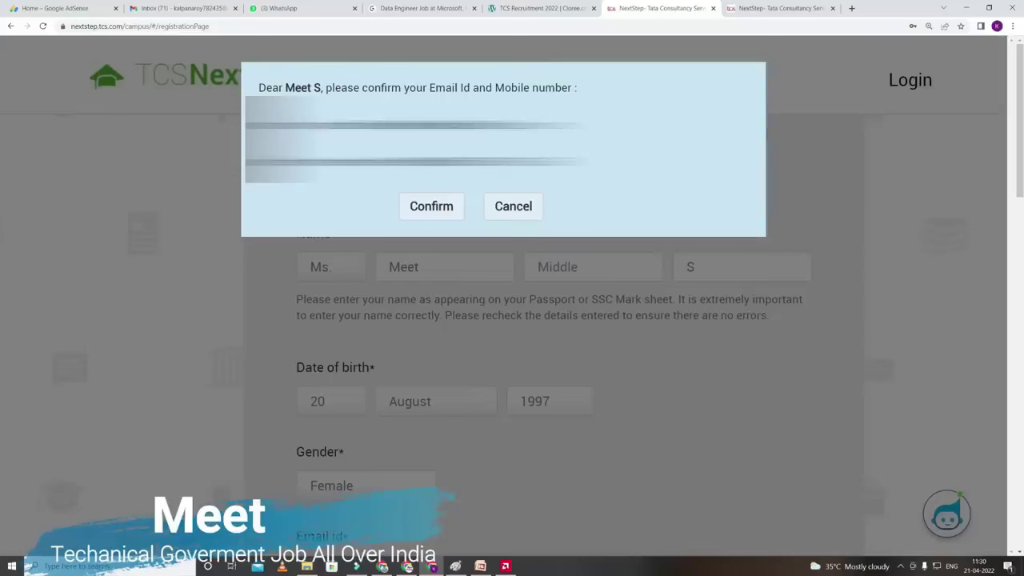
click(438, 208)
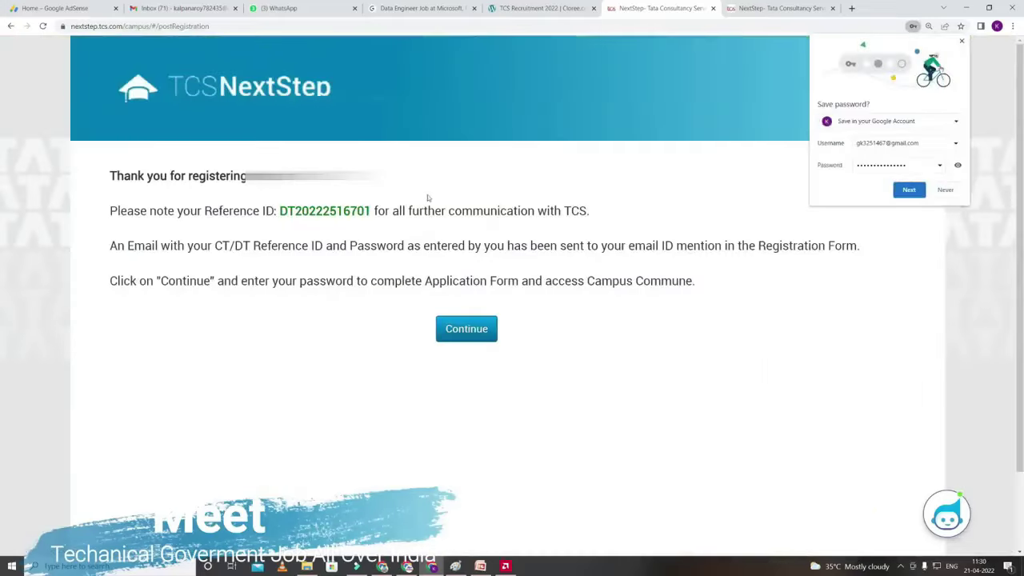
click(946, 190)
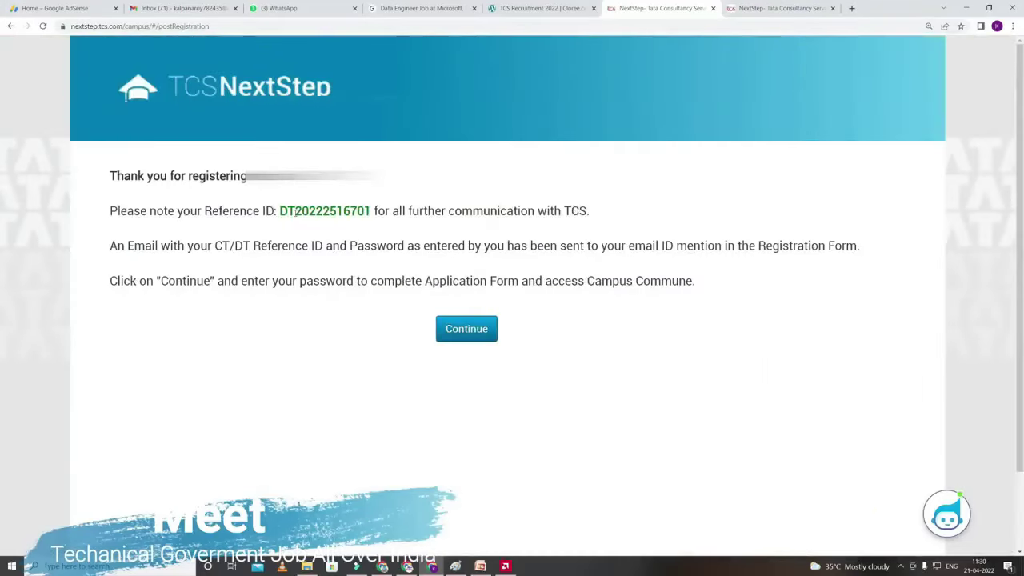
Highlight the reference ID and the thank-you line on the registration confirmation page.
drag(282, 207, 372, 212)
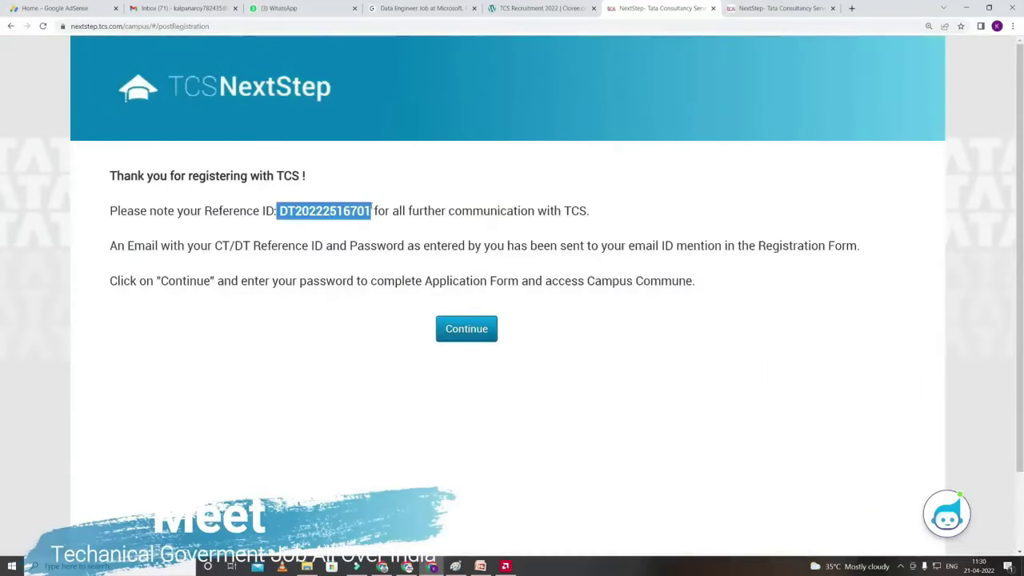
drag(111, 175, 301, 176)
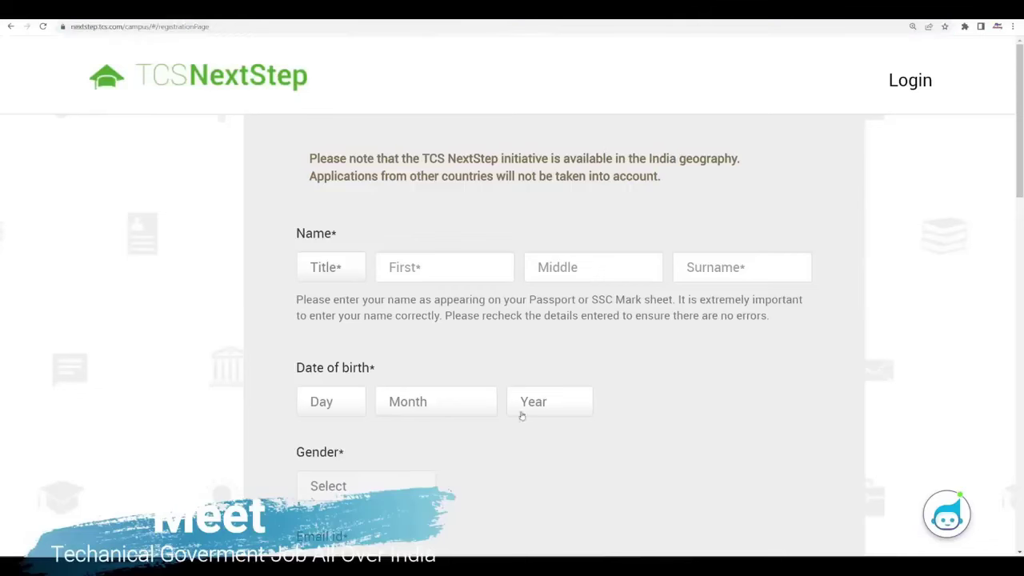
Log in as a registered candidate from India with the e-mail or reference ID and the account password.
scroll(525, 411, down, 1)
scroll(527, 407, up, 1)
click(918, 80)
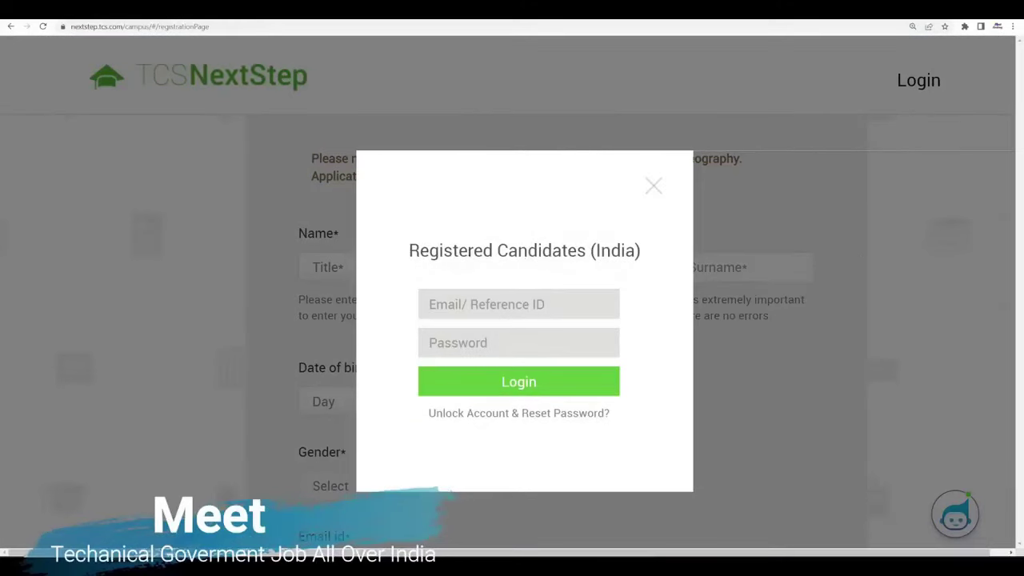
drag(402, 248, 650, 257)
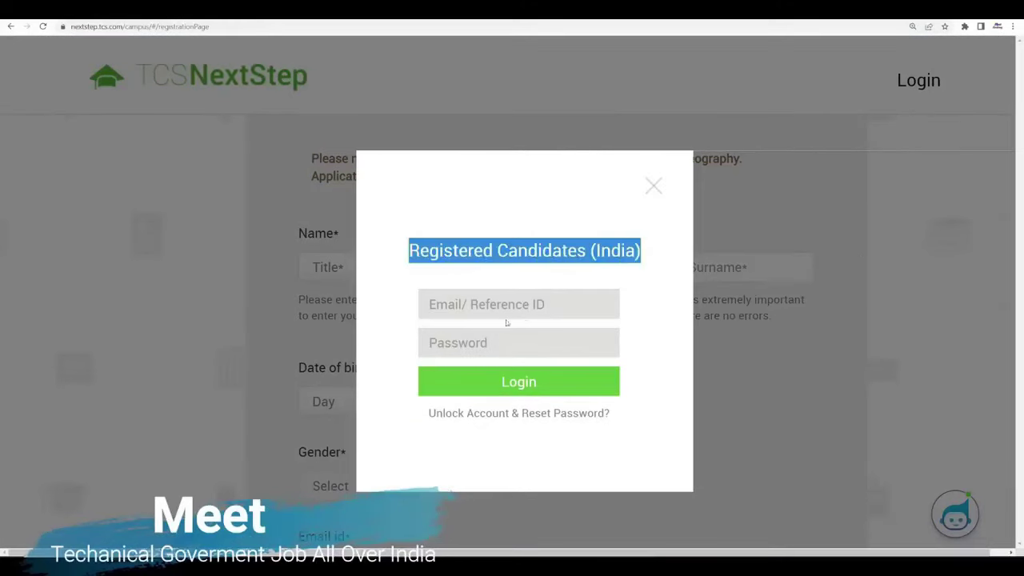
click(470, 304)
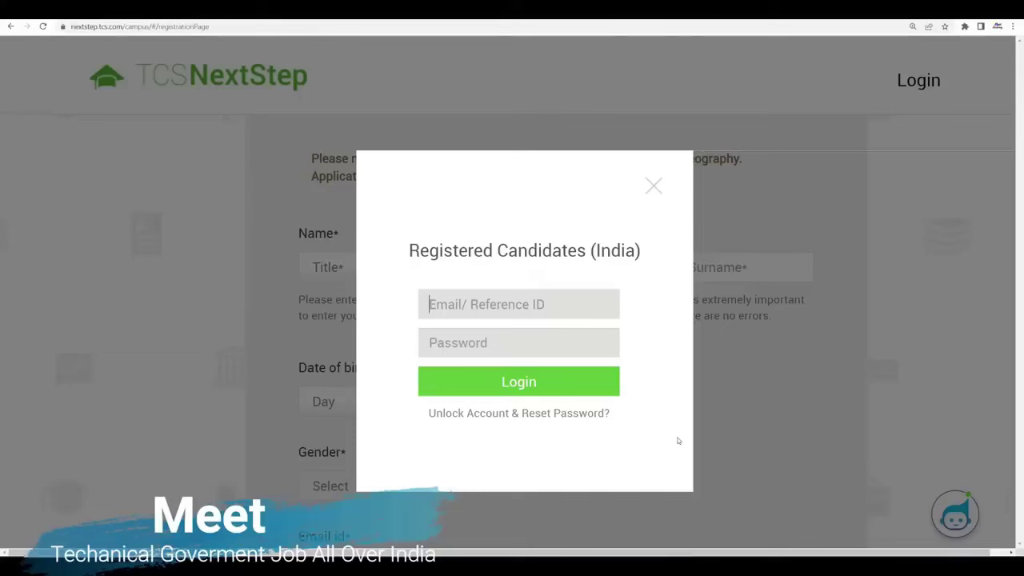
click(472, 339)
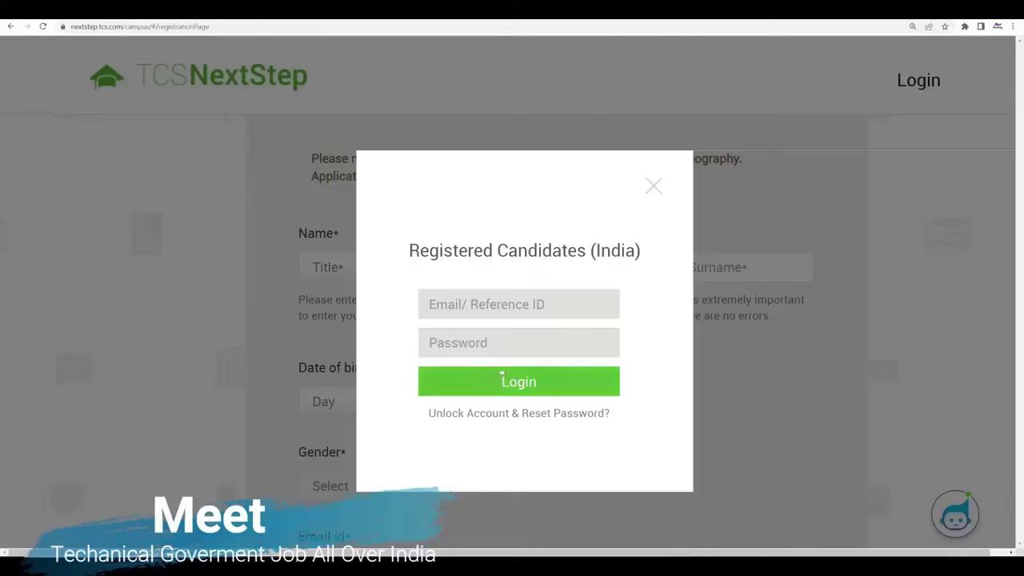
click(484, 380)
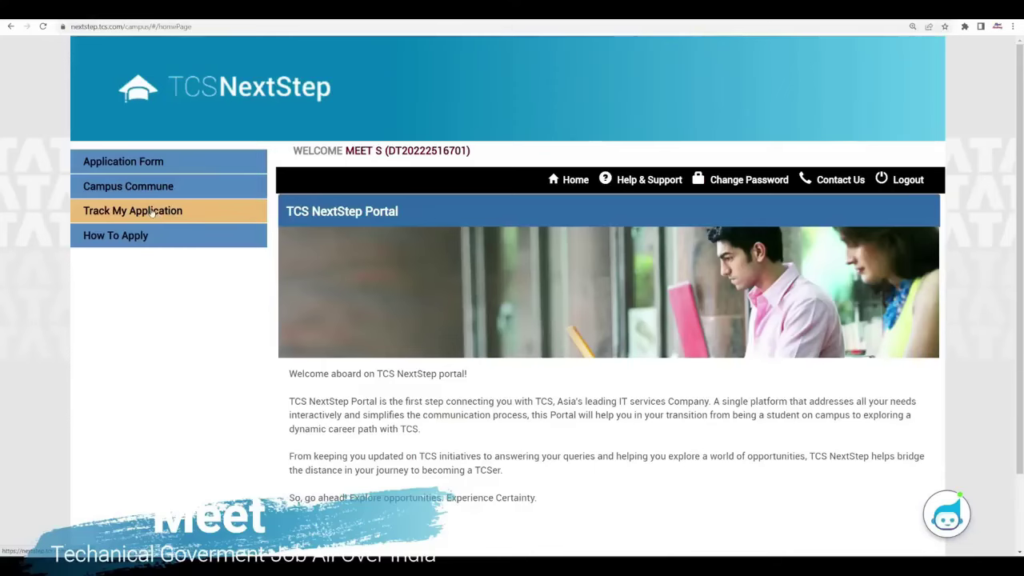
Check the candidate's application status, examining the listed activity and its date.
click(152, 212)
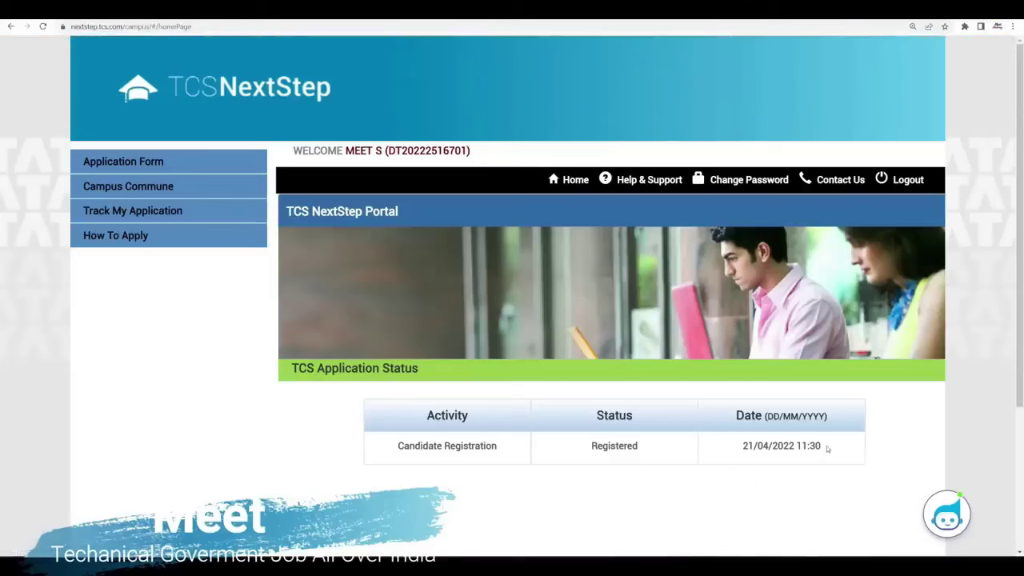
drag(826, 449, 791, 454)
click(403, 465)
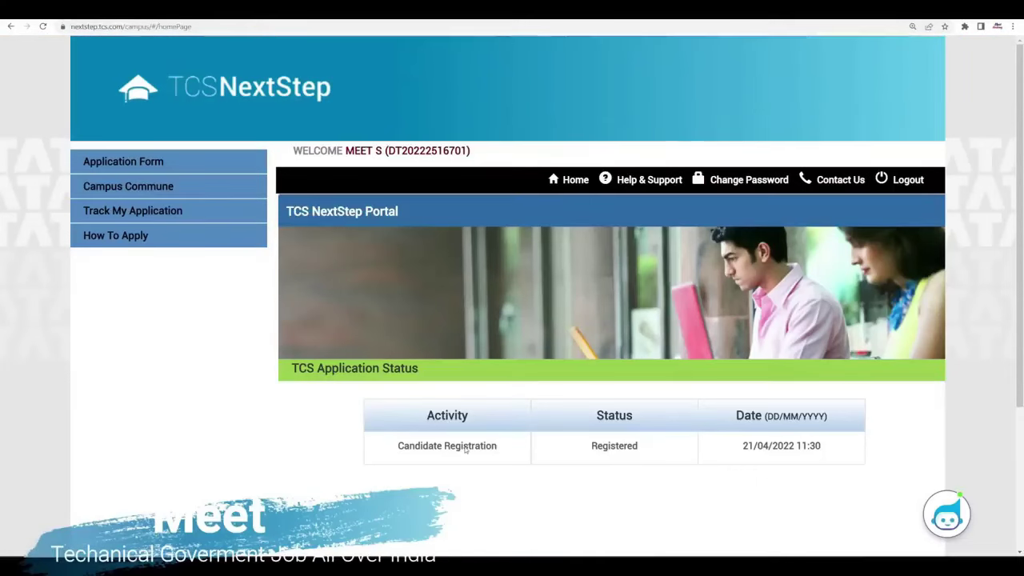
Open the Application Form, read through its important instructions and start filling in the form.
click(151, 162)
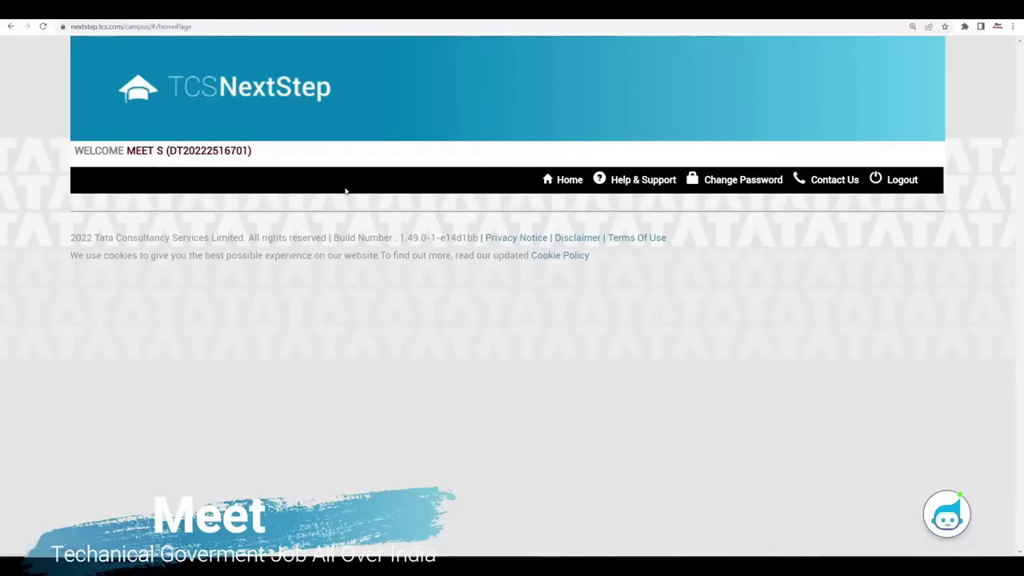
scroll(298, 284, down, 1)
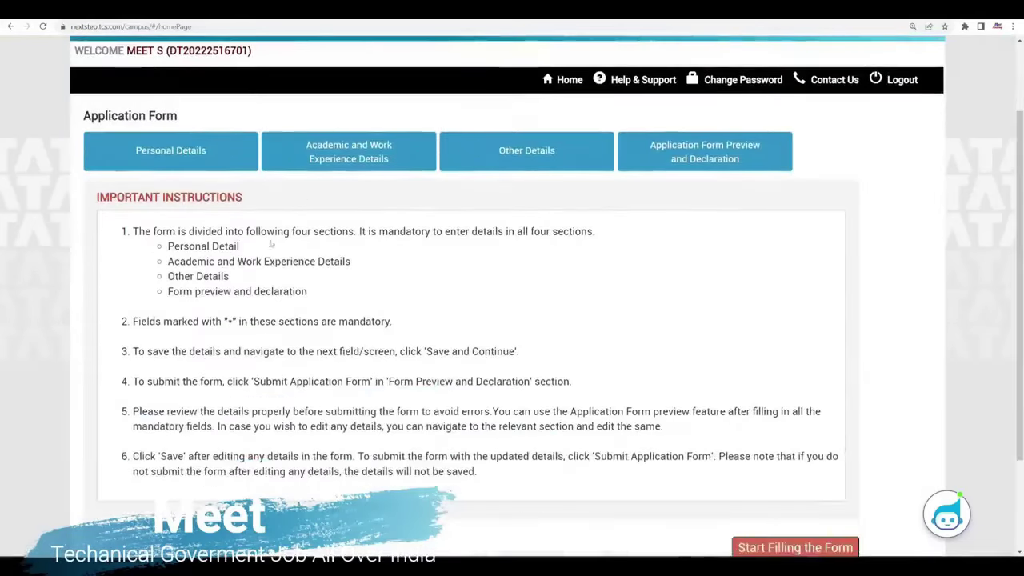
scroll(298, 284, down, 2)
scroll(298, 284, down, 1)
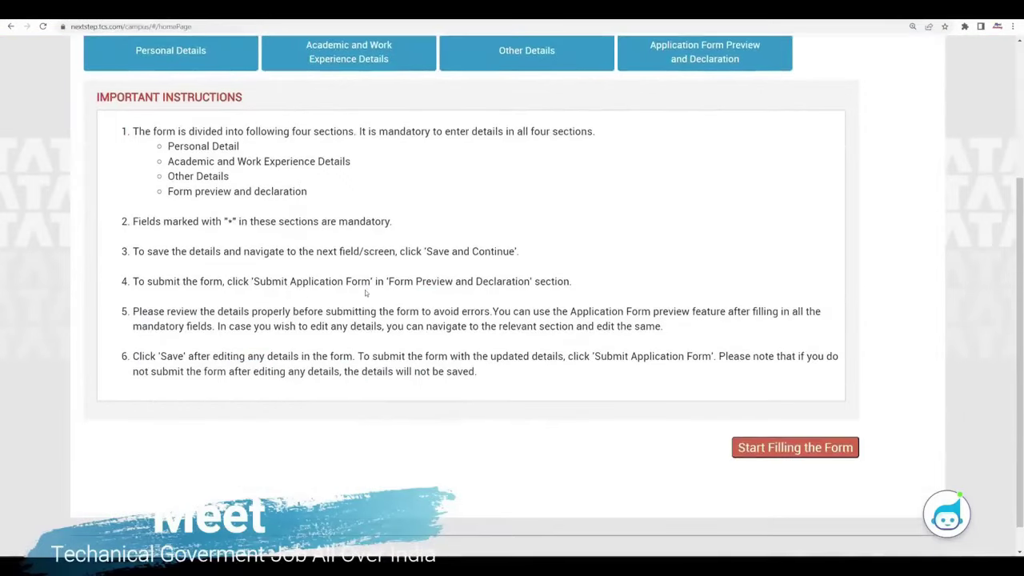
scroll(365, 289, down, 1)
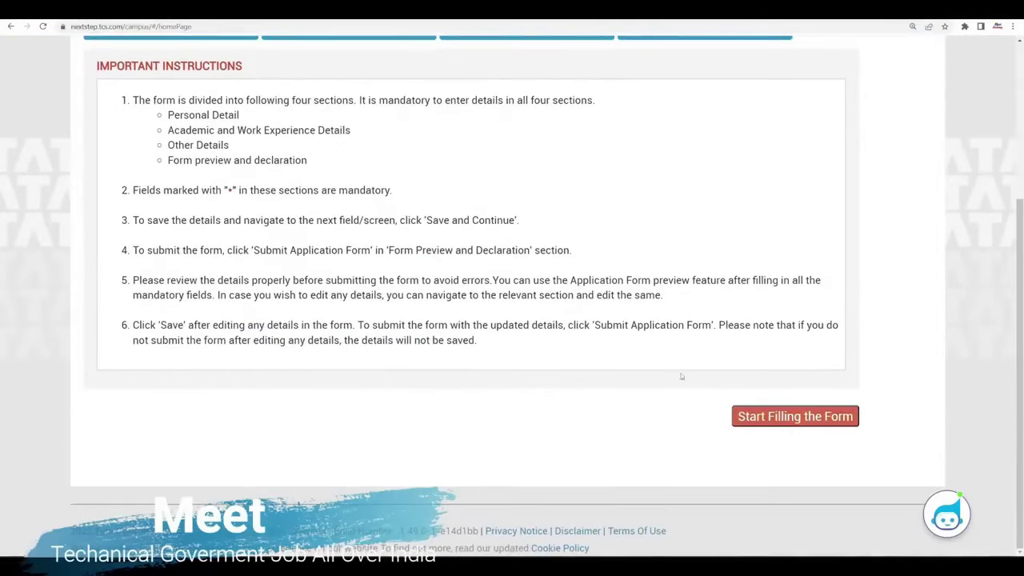
click(814, 416)
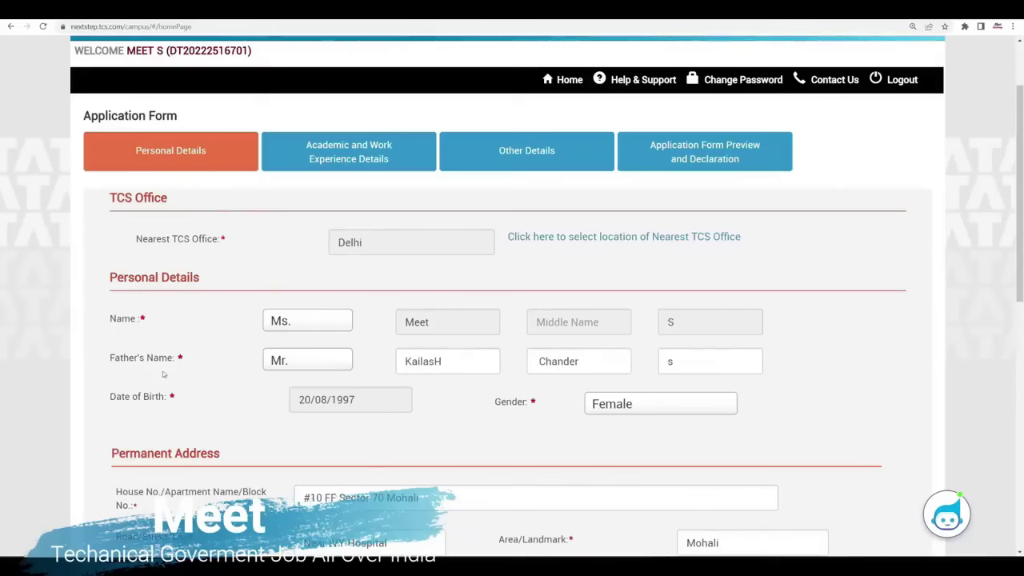
Review the personal, address and contact details, and save them to continue to Academic and Work Experience Details.
scroll(227, 386, down, 2)
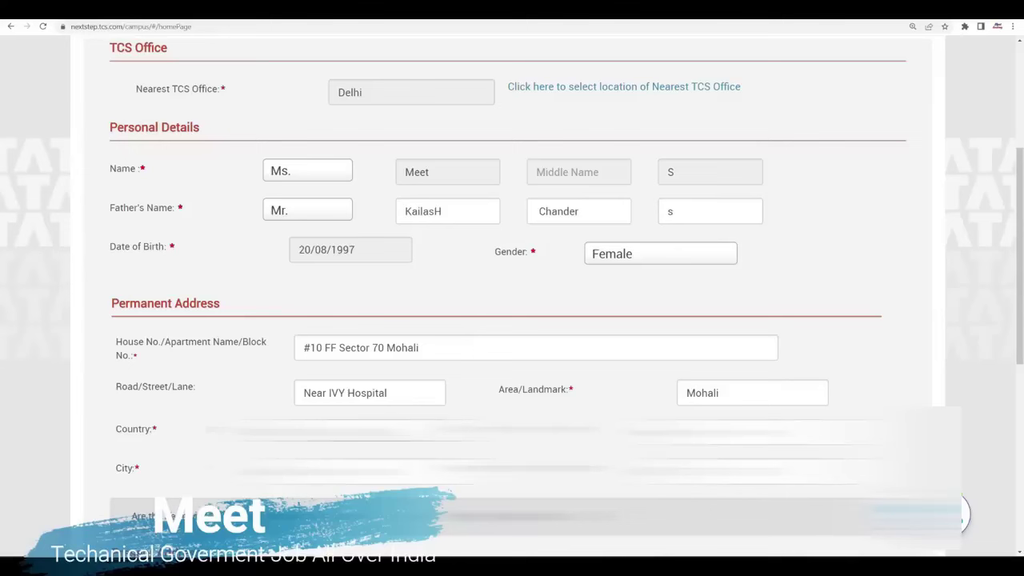
scroll(512, 320, down, 5)
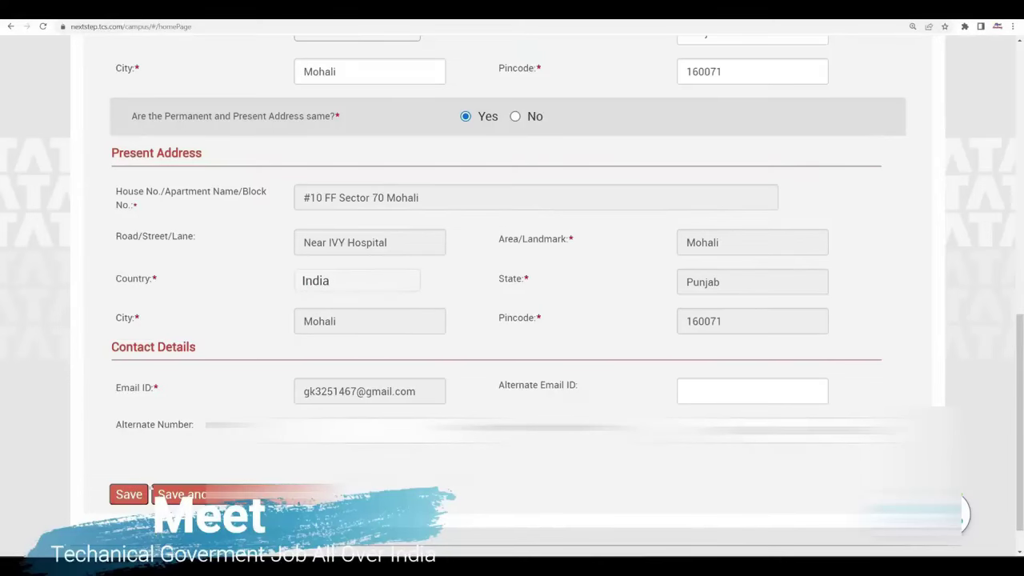
click(182, 494)
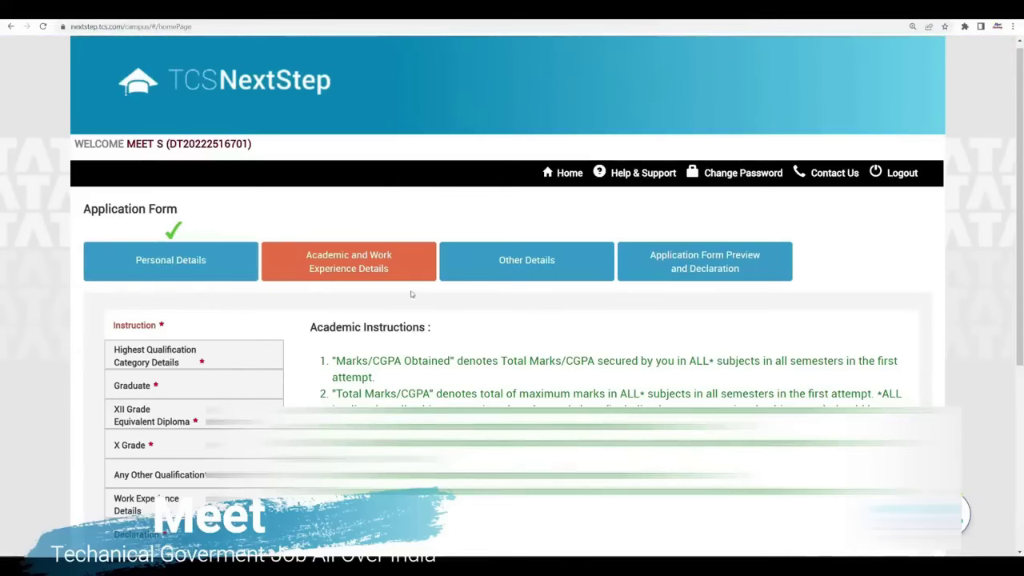
Continue past the academic instructions and save the highest qualification as BACHELOR OF ARTS from A. M. Jain College, passed in 2019.
scroll(387, 334, down, 1)
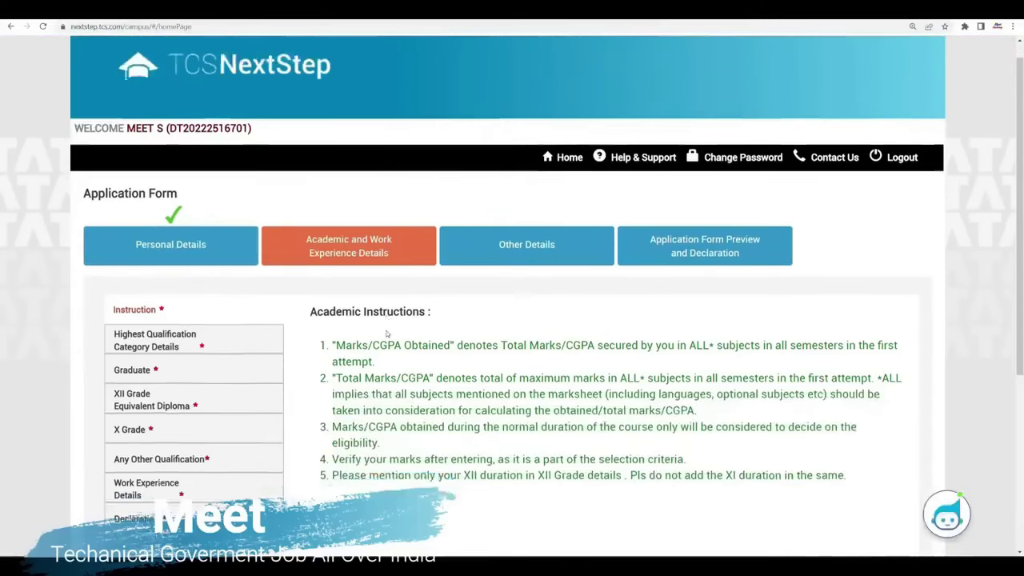
scroll(386, 334, down, 3)
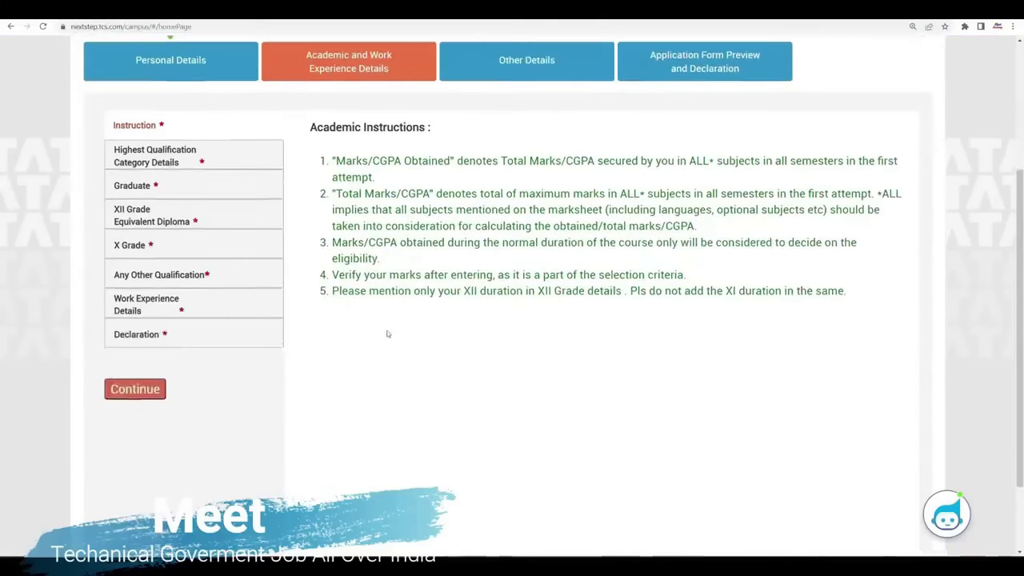
click(132, 390)
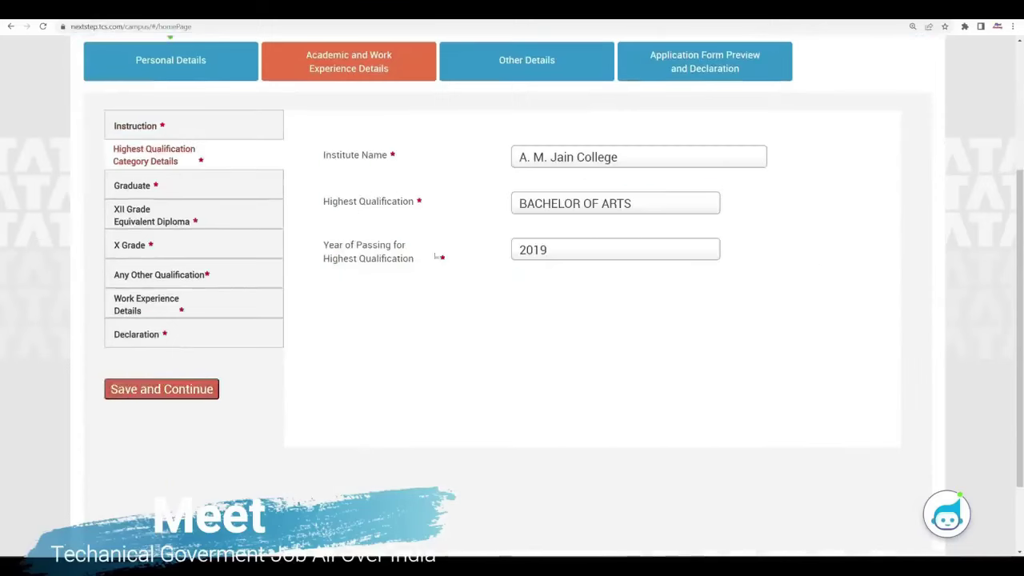
click(200, 390)
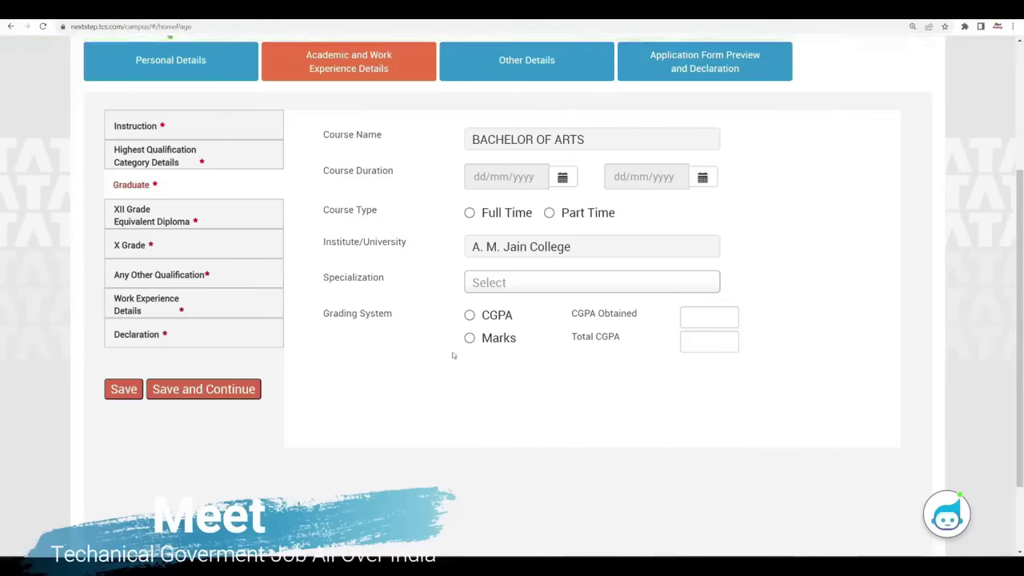
Set the specialization of the graduate course to ADMINISTRACIÓN.
click(502, 282)
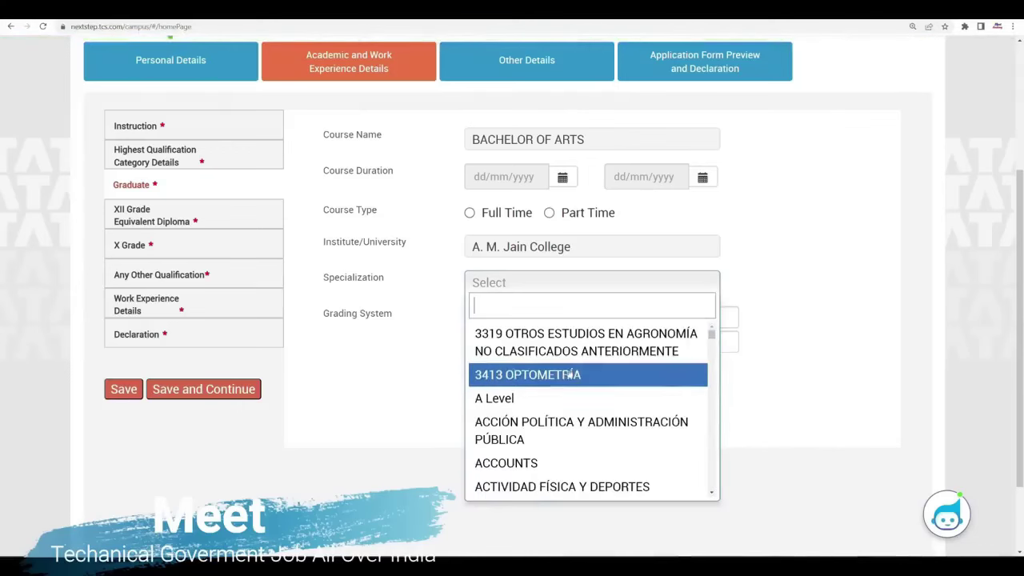
scroll(560, 370, down, 3)
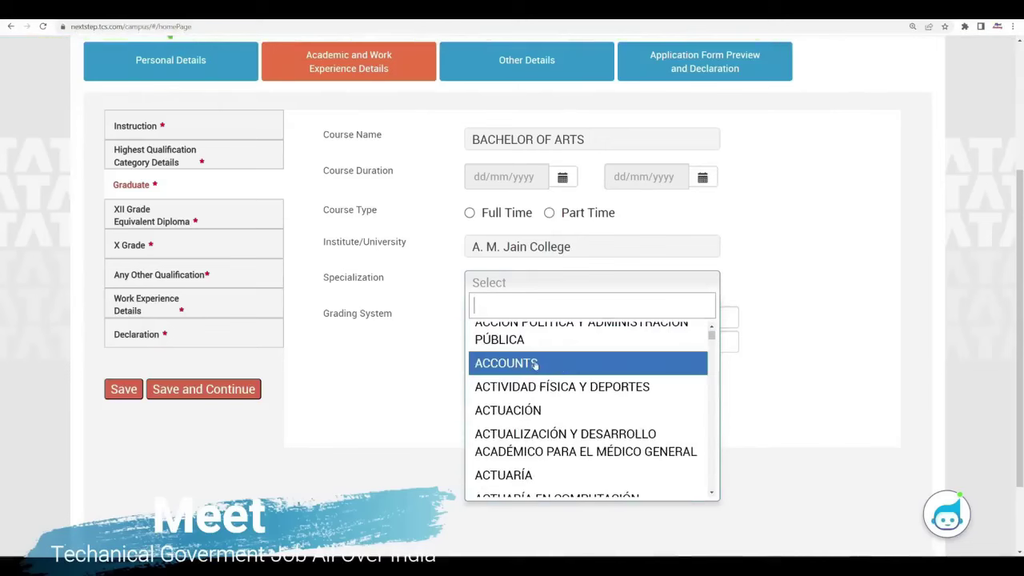
scroll(534, 365, down, 6)
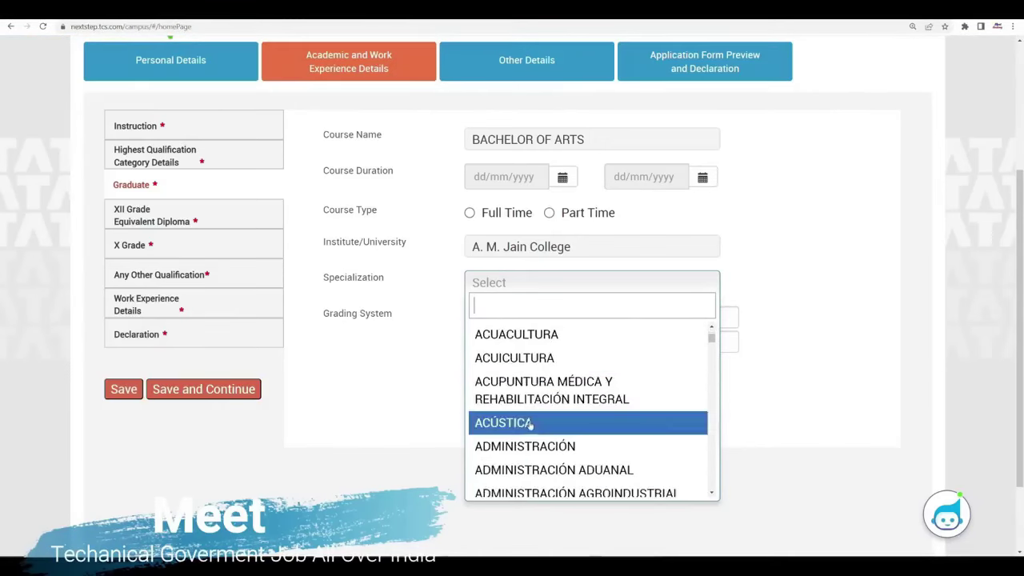
scroll(530, 425, down, 6)
scroll(549, 424, up, 5)
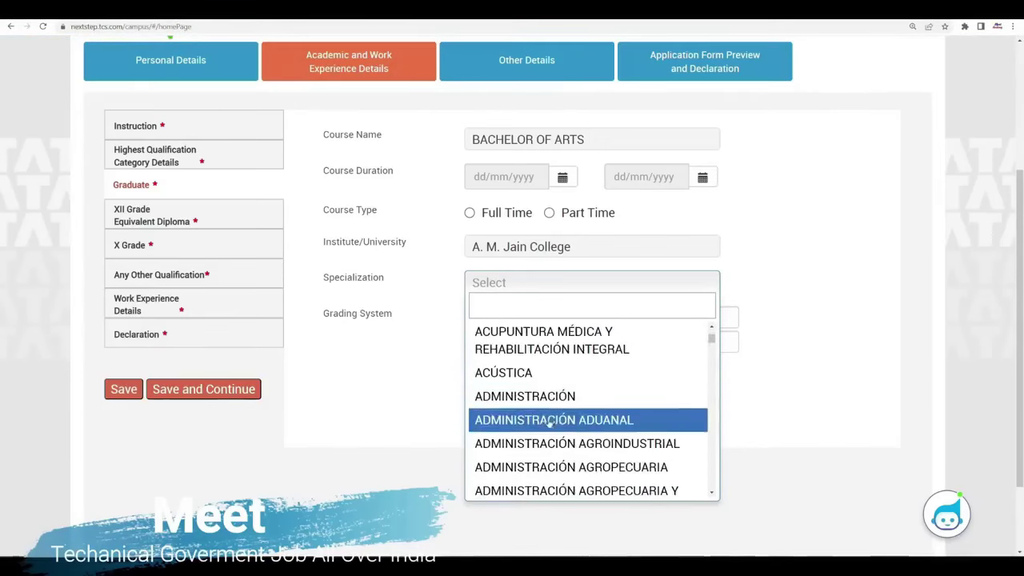
click(543, 398)
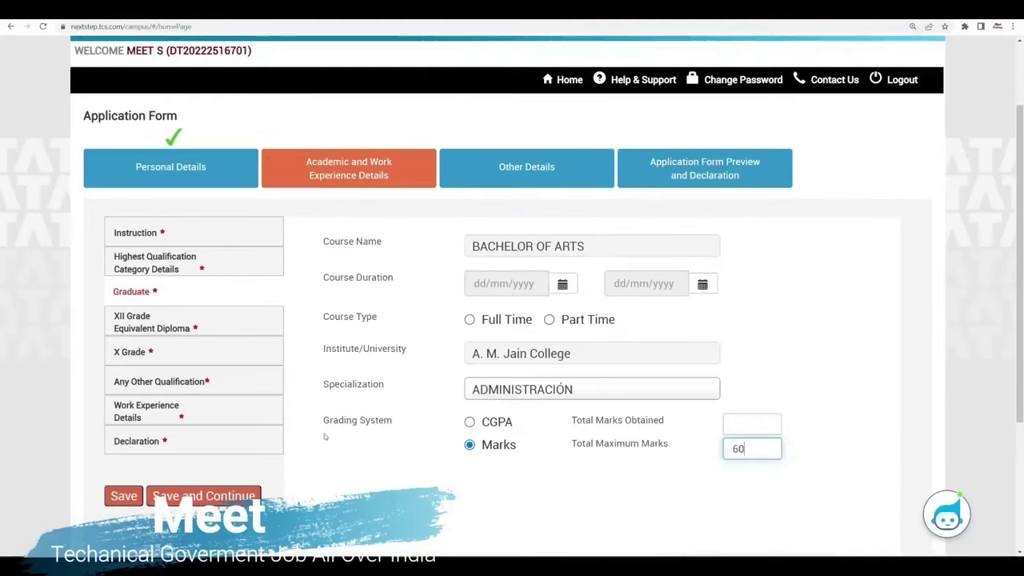
Use the Marks grading system with total maximum marks of 60, and save the Graduate details to continue.
click(575, 445)
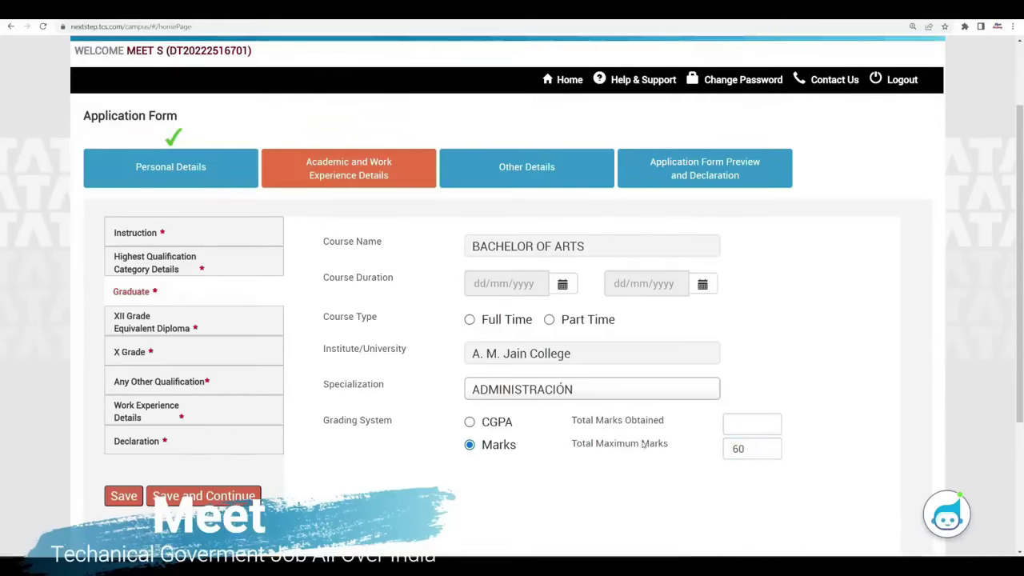
drag(737, 449, 732, 448)
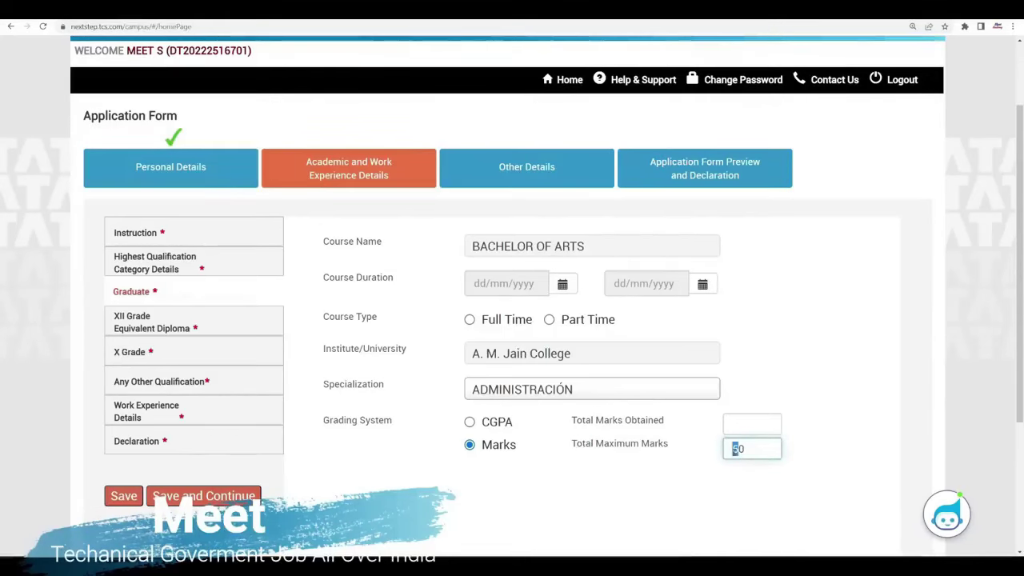
click(227, 495)
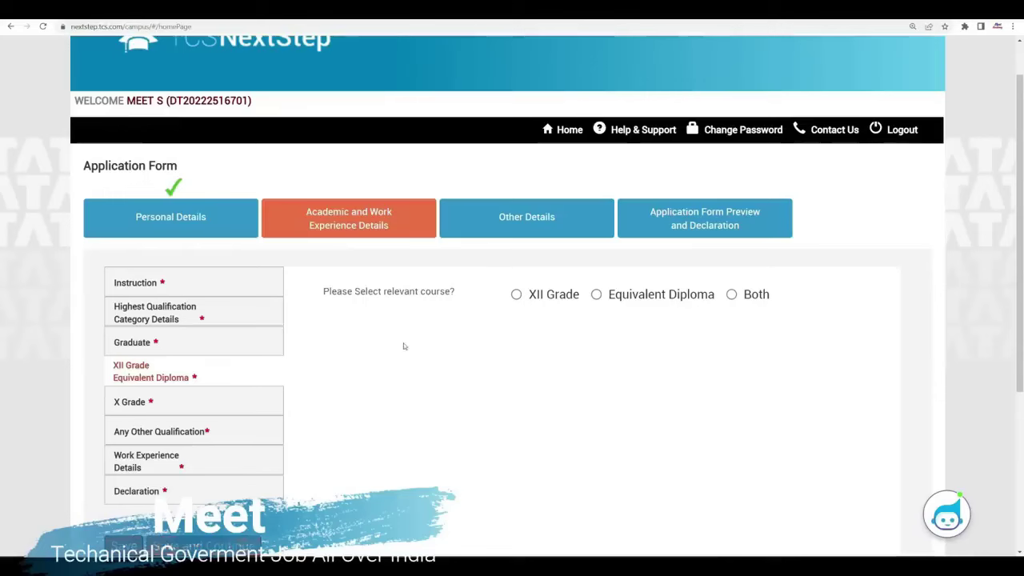
Select Both as the relevant course and fill in the XII Grade specialization as Administration with NIOS as board of education.
scroll(316, 326, down, 2)
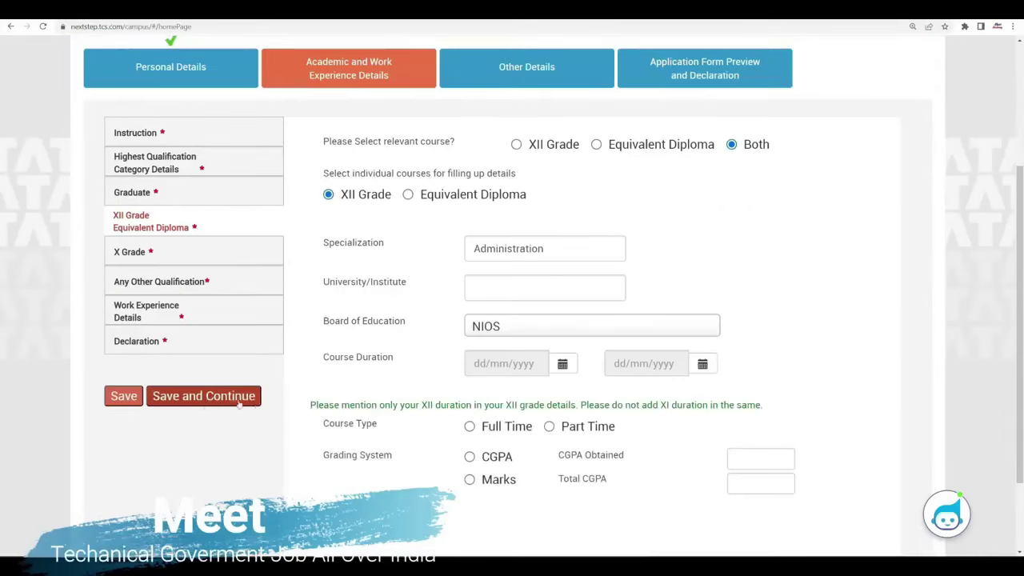
scroll(296, 420, up, 2)
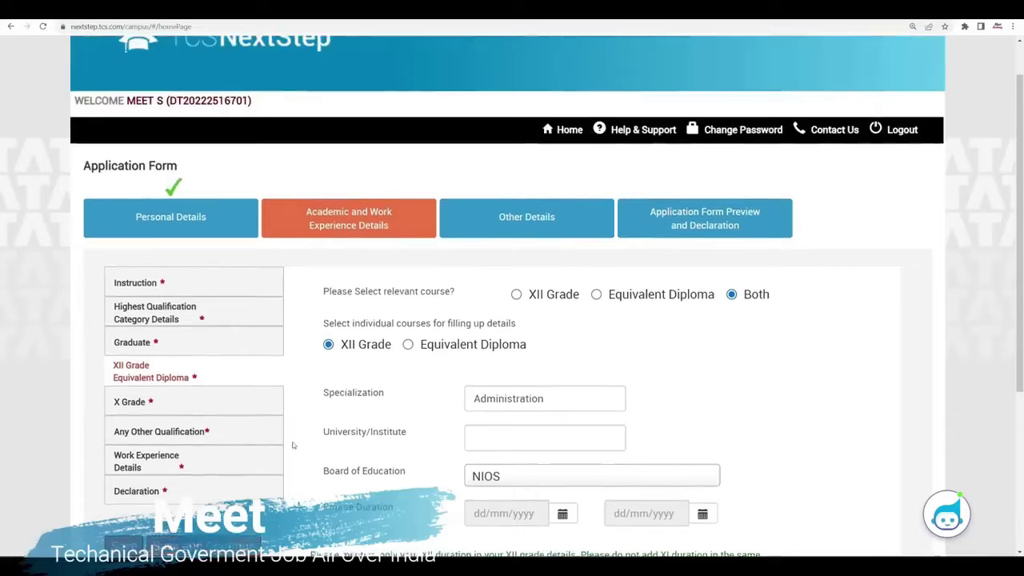
scroll(293, 445, down, 1)
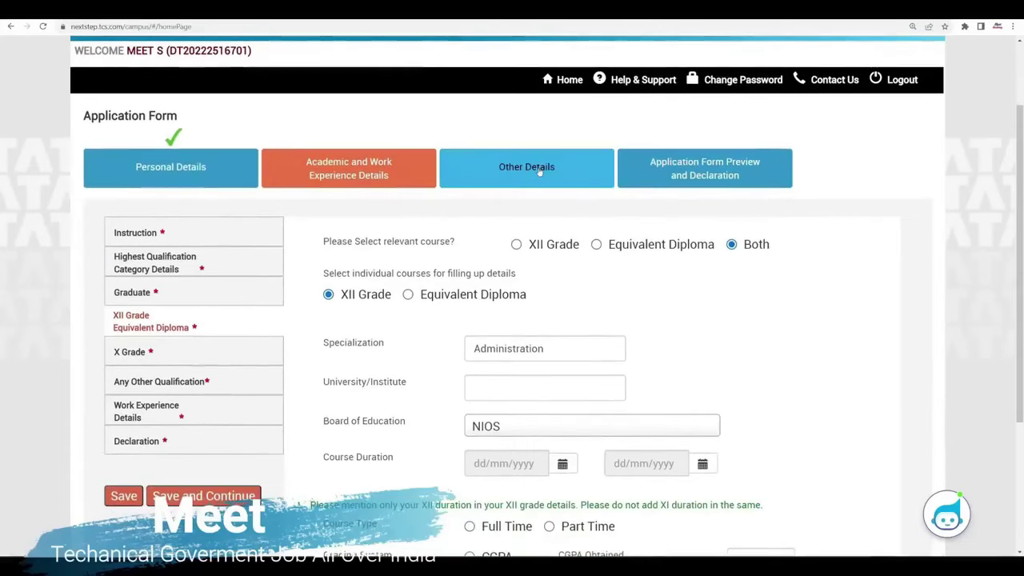